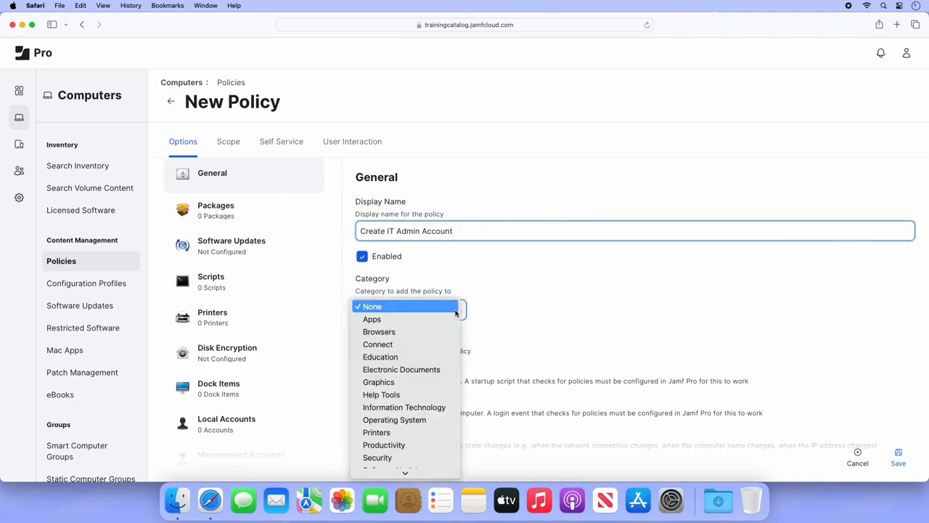
Assign the policy to the Information Technology category and run it at Recurring Check-in with execution frequency Once per computer
click(436, 407)
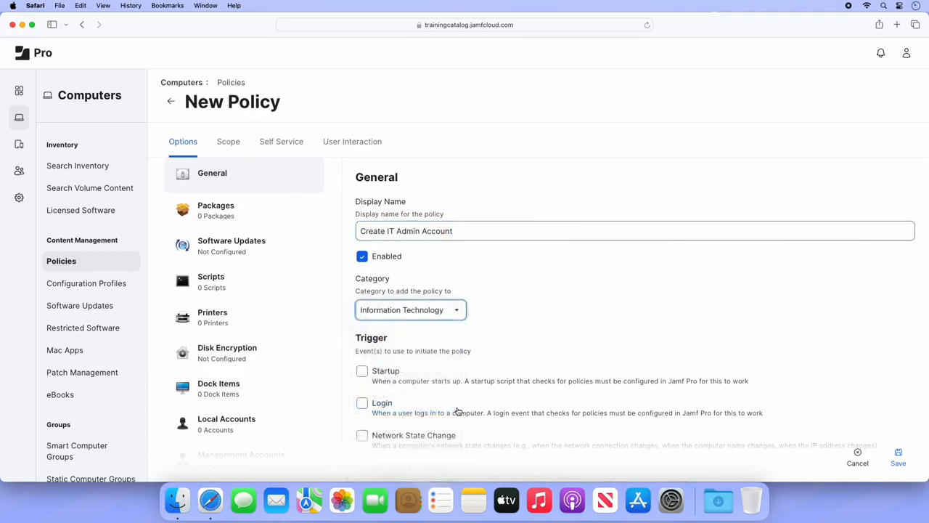
scroll(851, 411, down, 5)
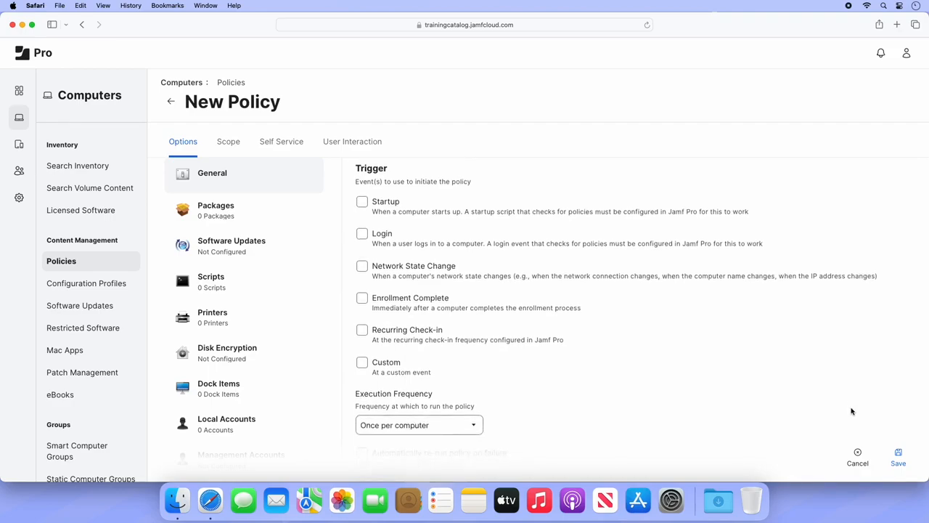
click(362, 333)
click(470, 425)
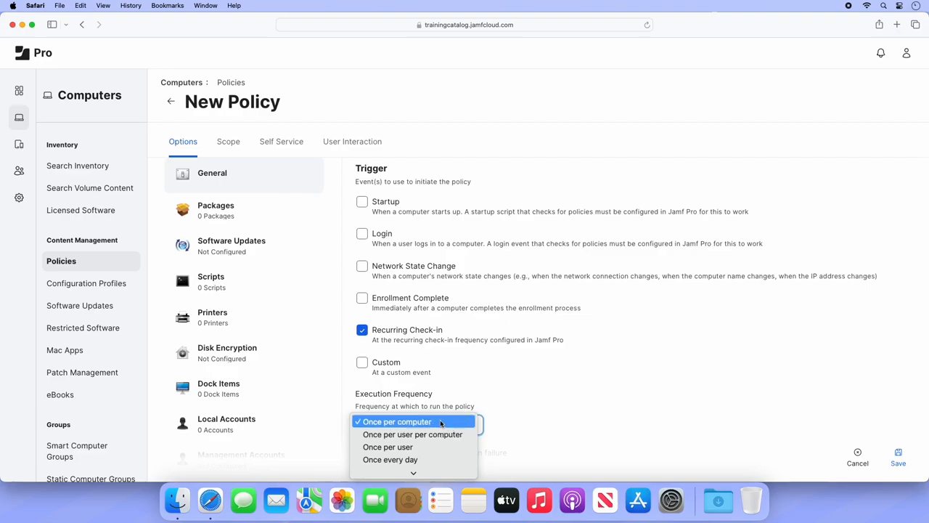
click(440, 421)
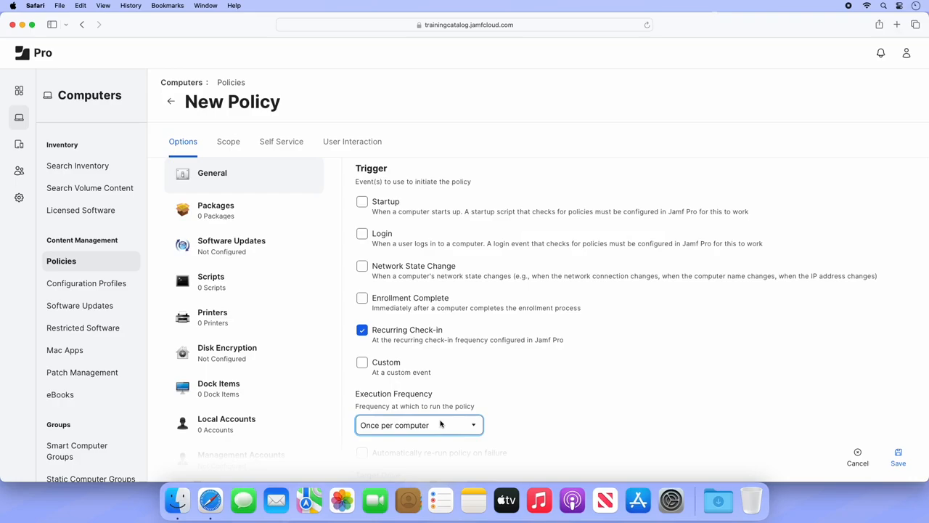
Configure Local Accounts for the policy and give the new account the username itadmin and full name IT Admin
click(236, 435)
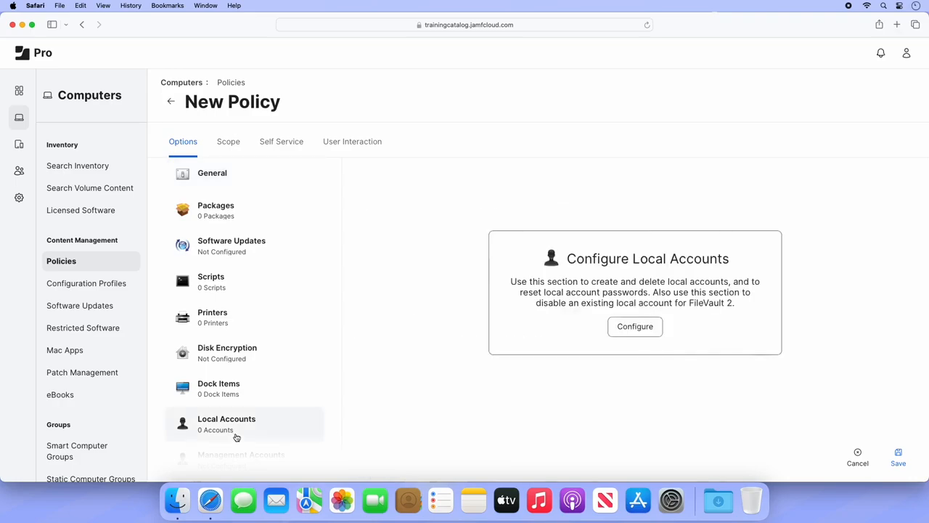
click(635, 331)
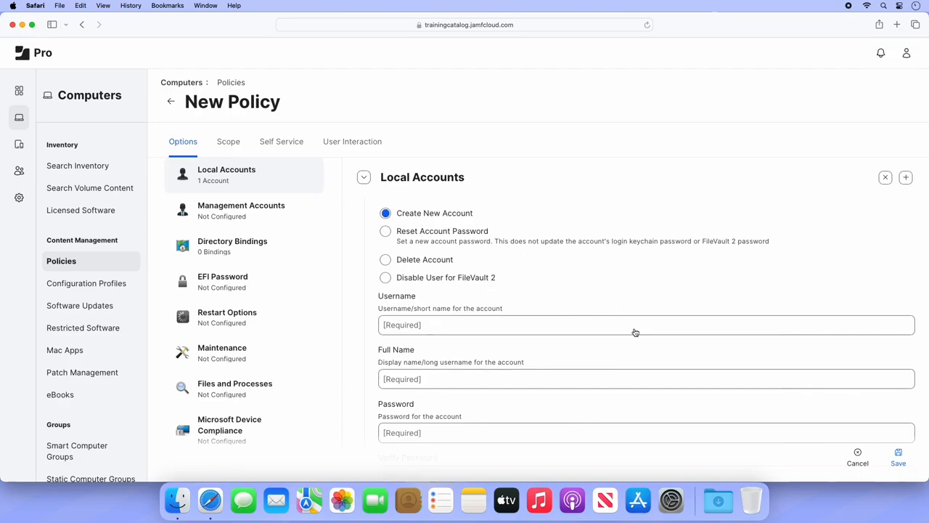
scroll(635, 332, down, 5)
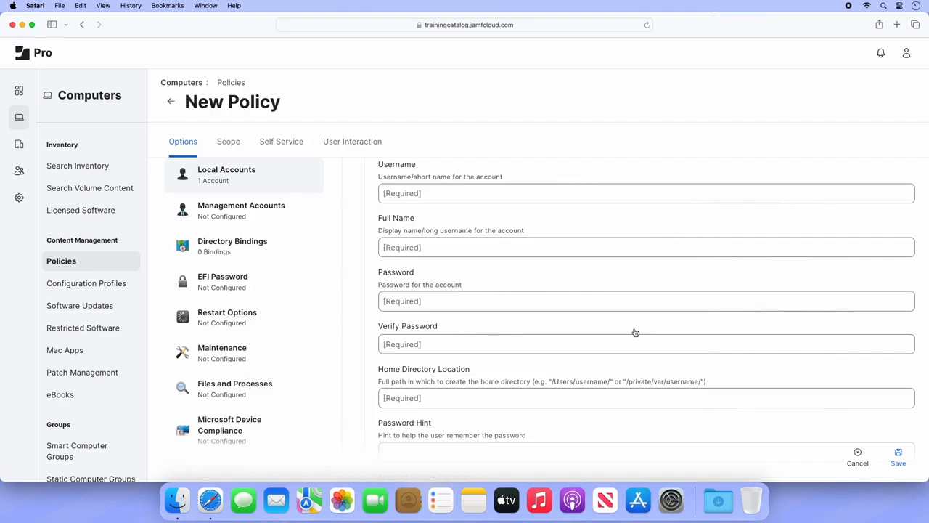
click(420, 196)
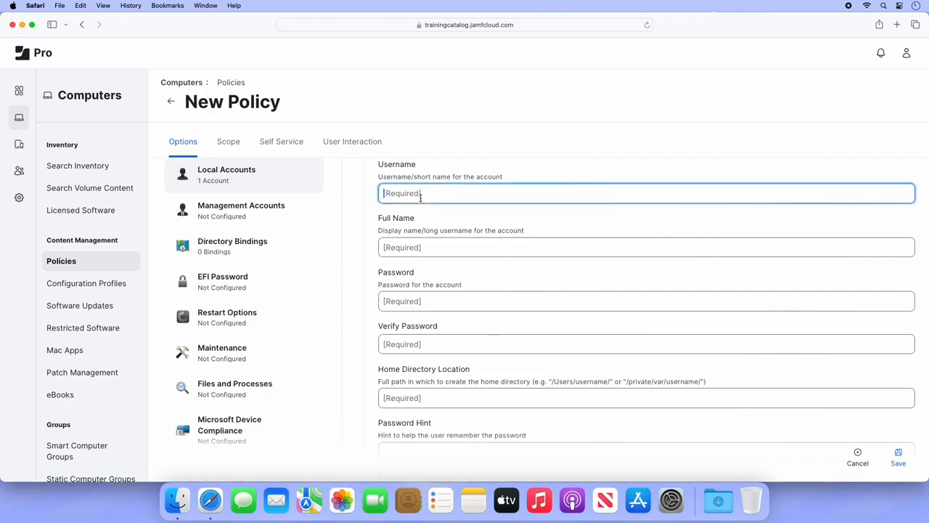
text(itadmin)
key(Tab)
text(IT)
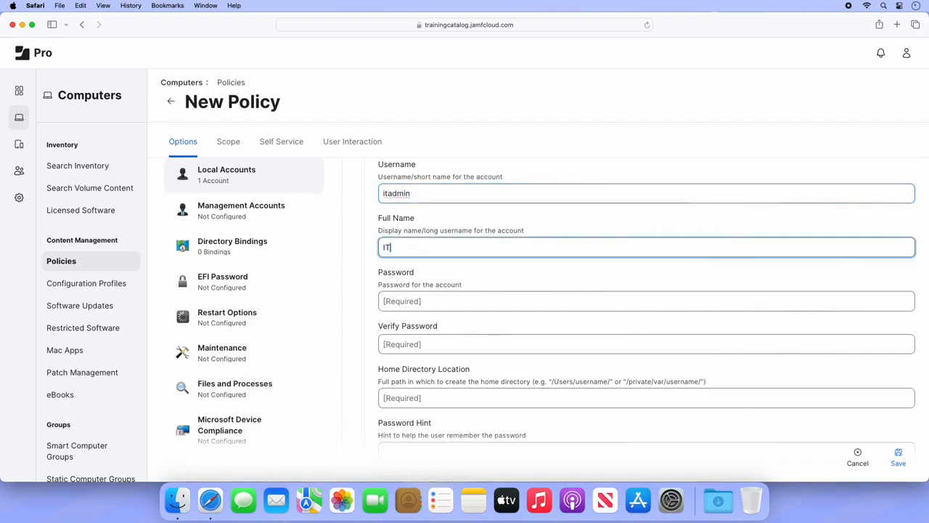
text( Admin)
Enter the new local account's password and repeat it for verification
key(Tab)
text(********)
key(Tab)
text(********)
key(Tab)
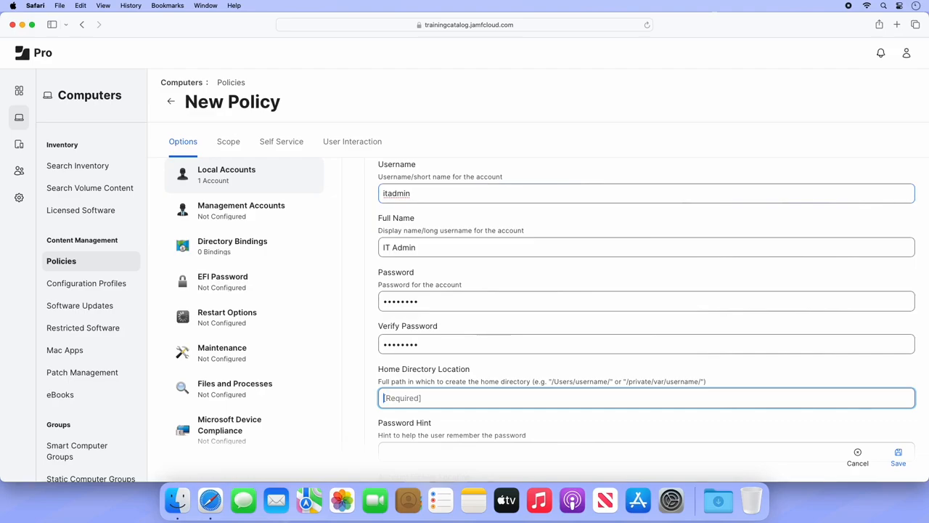
Set the account's home directory to /private/var/itadmin and allow the user to administer the computer
text(/private/var/itadmin)
scroll(646, 304, down, 5)
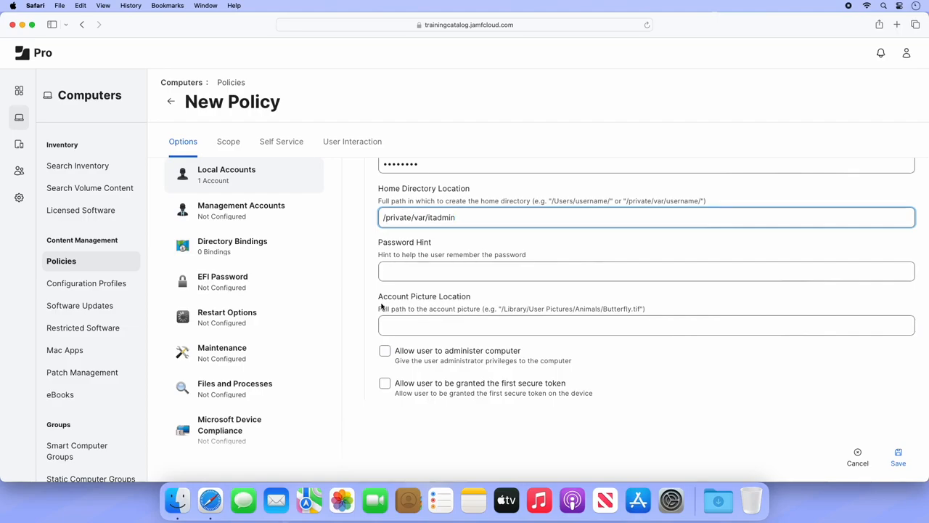
click(385, 351)
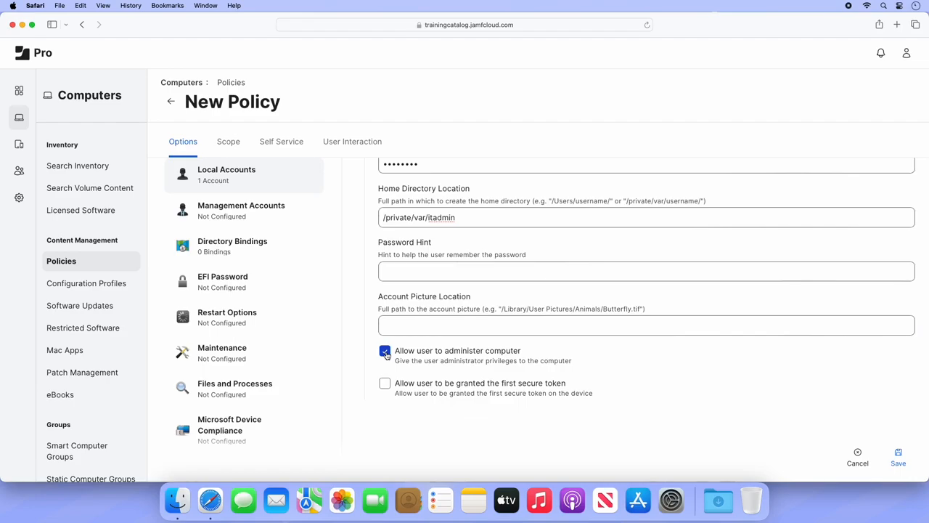
Configure Maintenance for the policy with Update Inventory enabled
scroll(698, 248, up, 10)
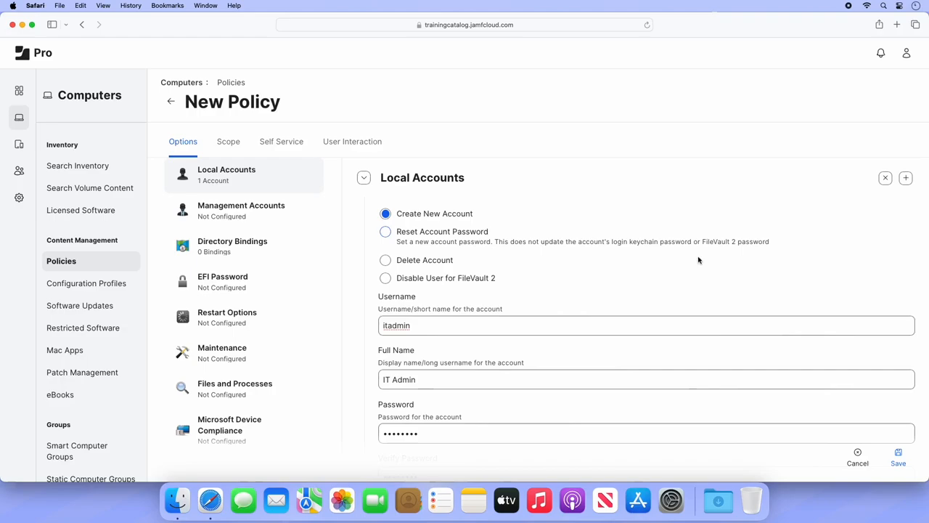
click(259, 351)
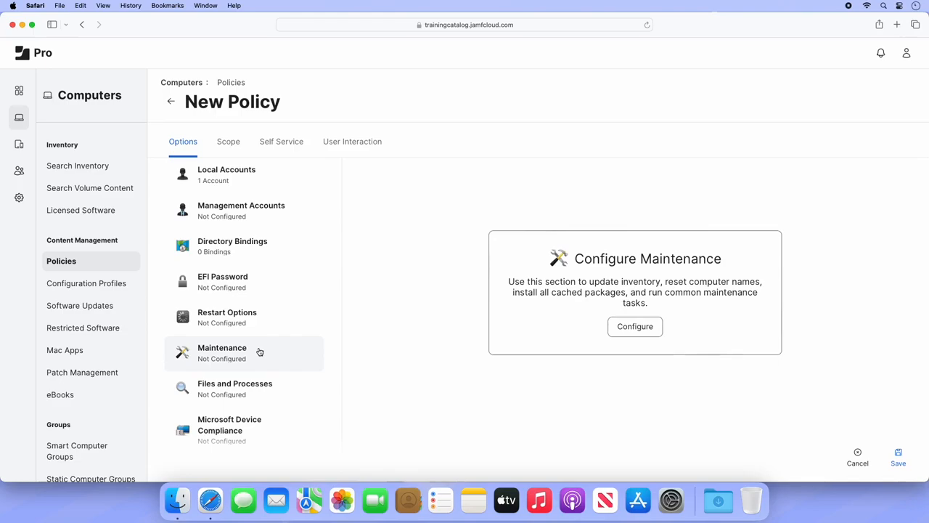
click(649, 327)
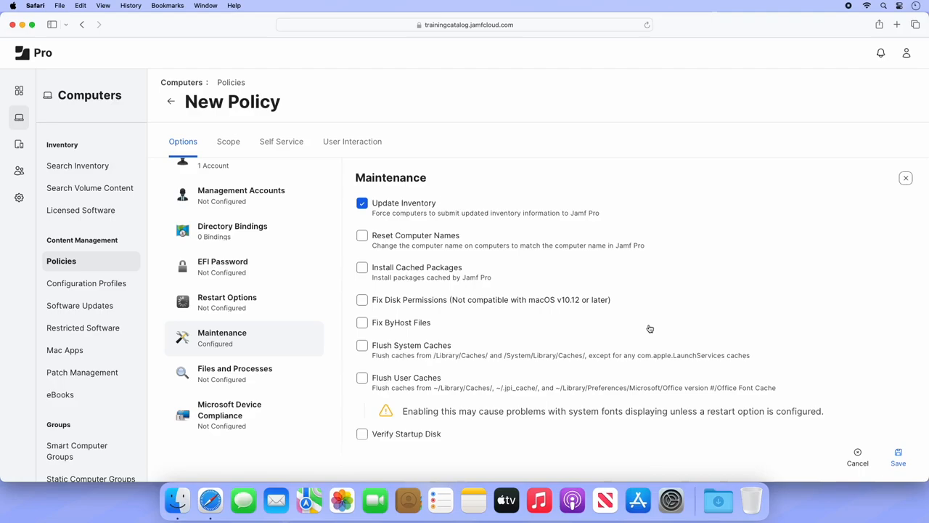
Scope the policy to All Computers as target computers and save it
click(227, 149)
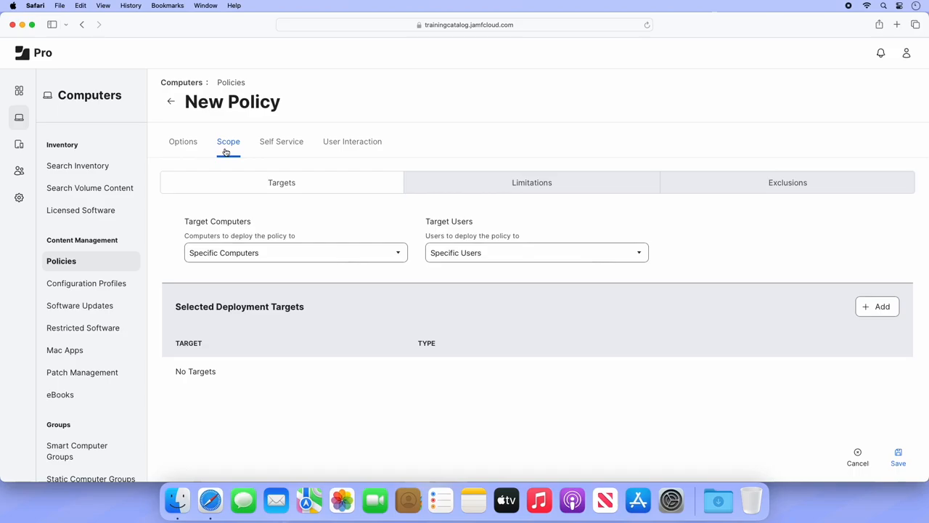
click(363, 254)
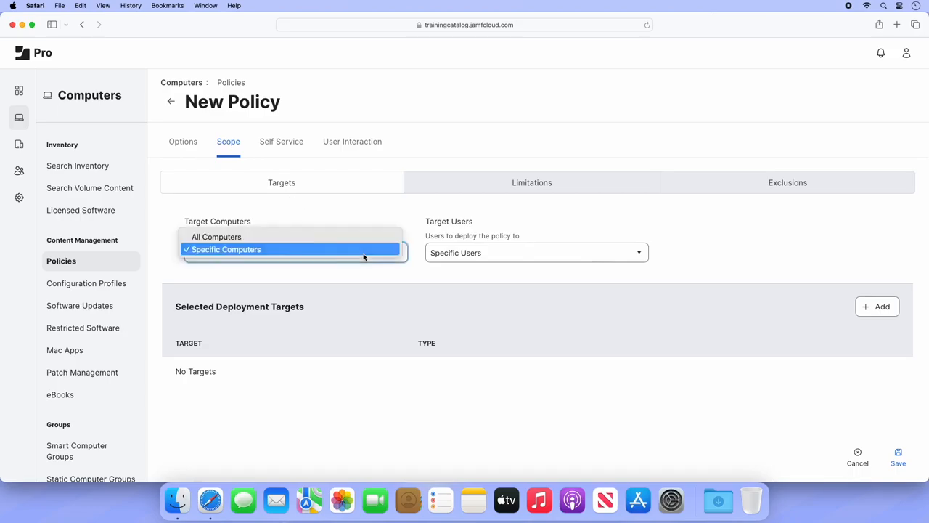
click(369, 238)
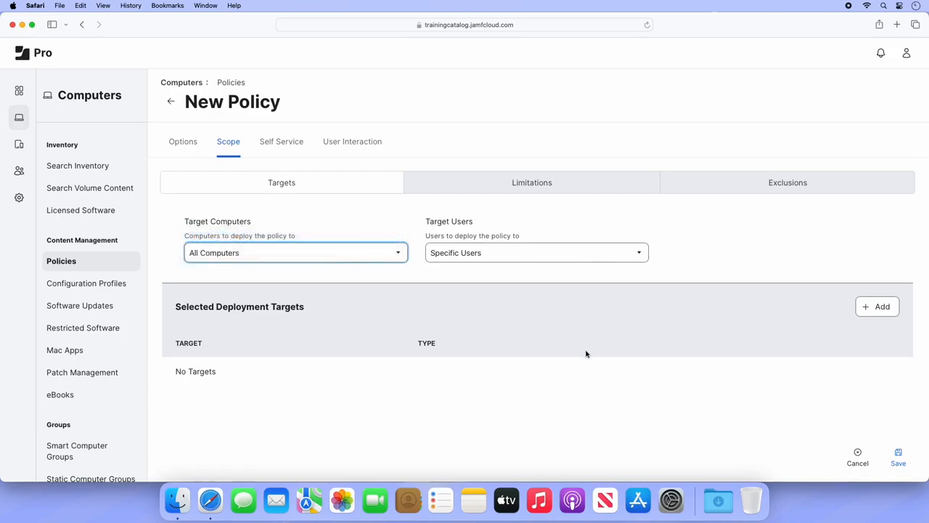
click(898, 457)
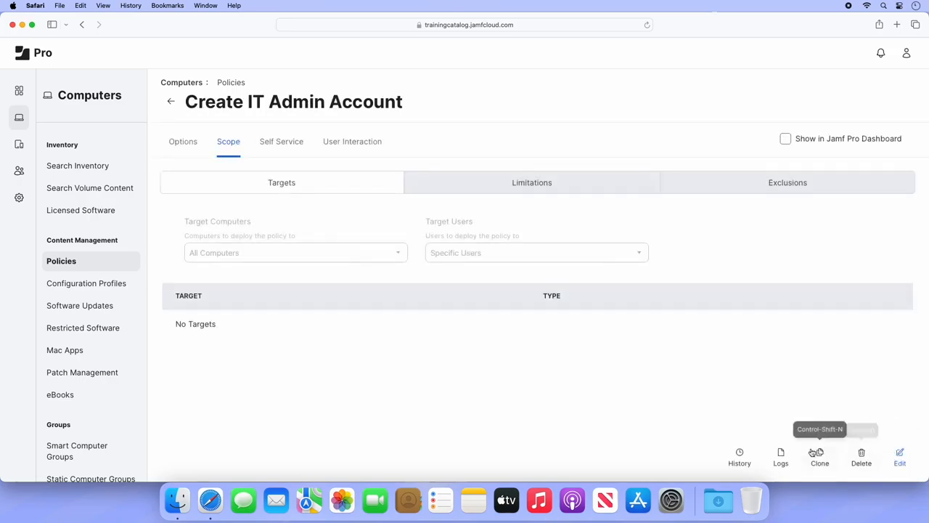
View the saved policy's logs and look over the Jamf Pro dashboard
click(781, 456)
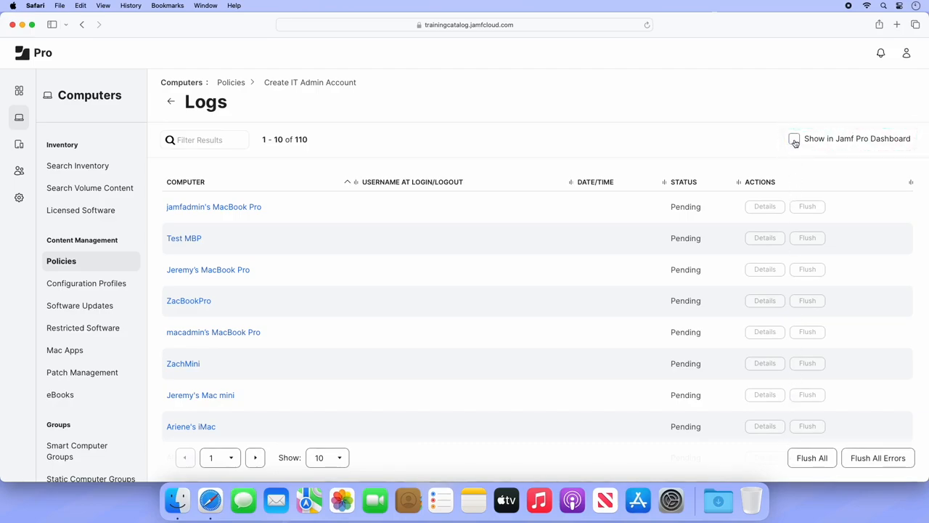
click(32, 50)
scroll(352, 351, down, 2)
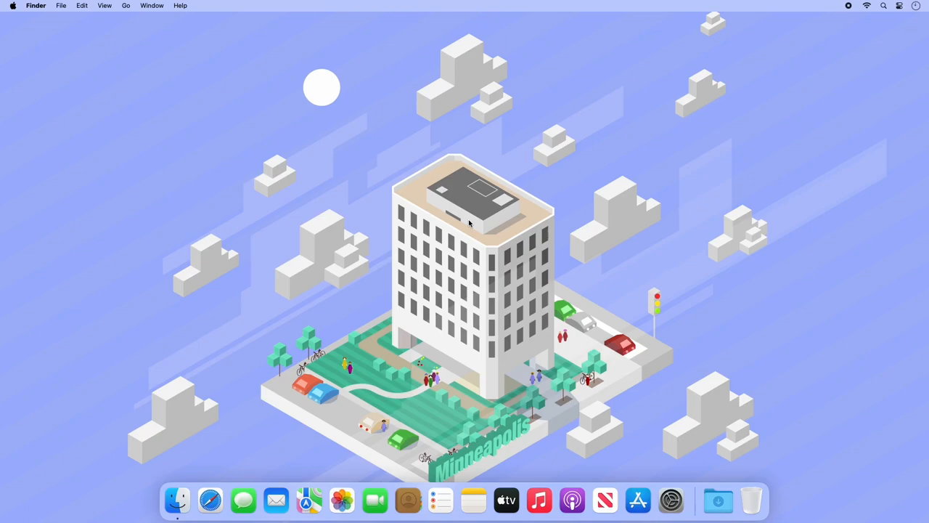
Switch to System Settings and check Users & Groups for the IT Admin account
click(671, 500)
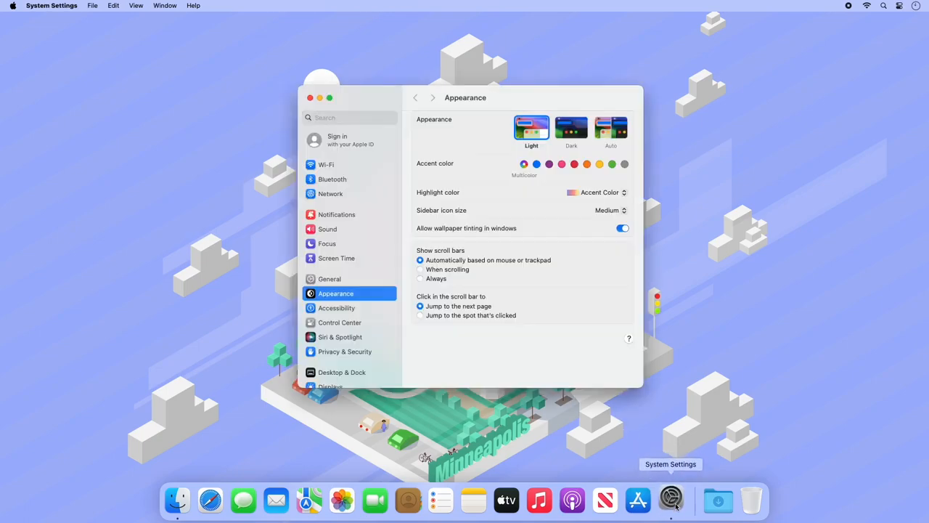
scroll(315, 322, down, 5)
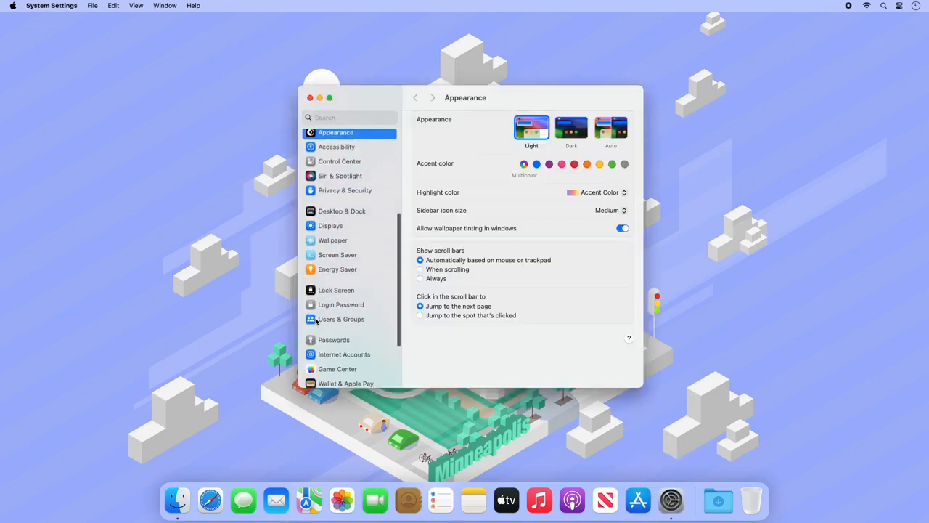
click(315, 321)
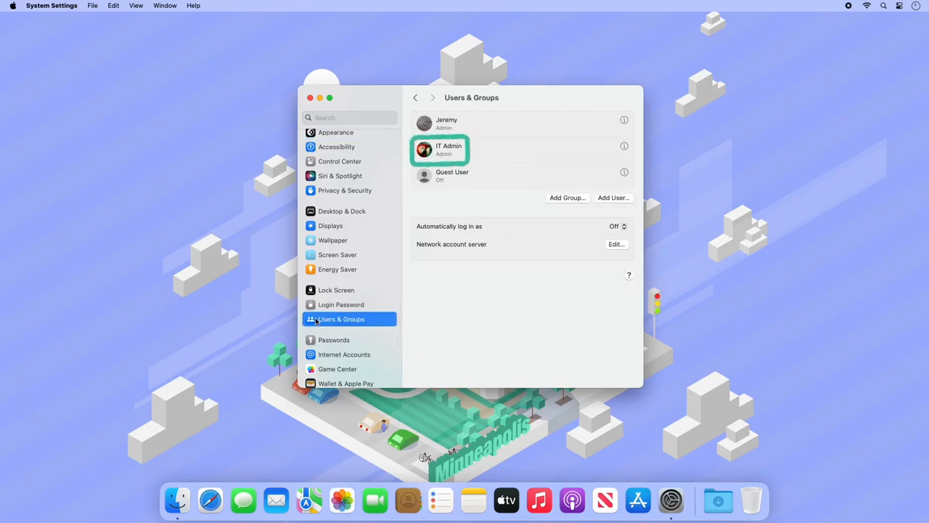